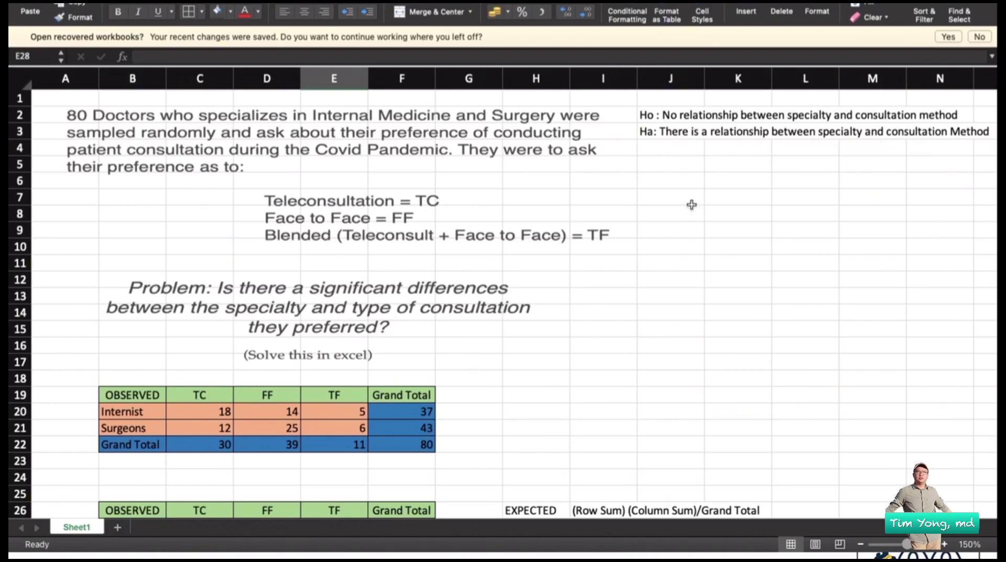
Change the header of the second table in B26 to EXPECTED.
scroll(594, 312, "down", 3)
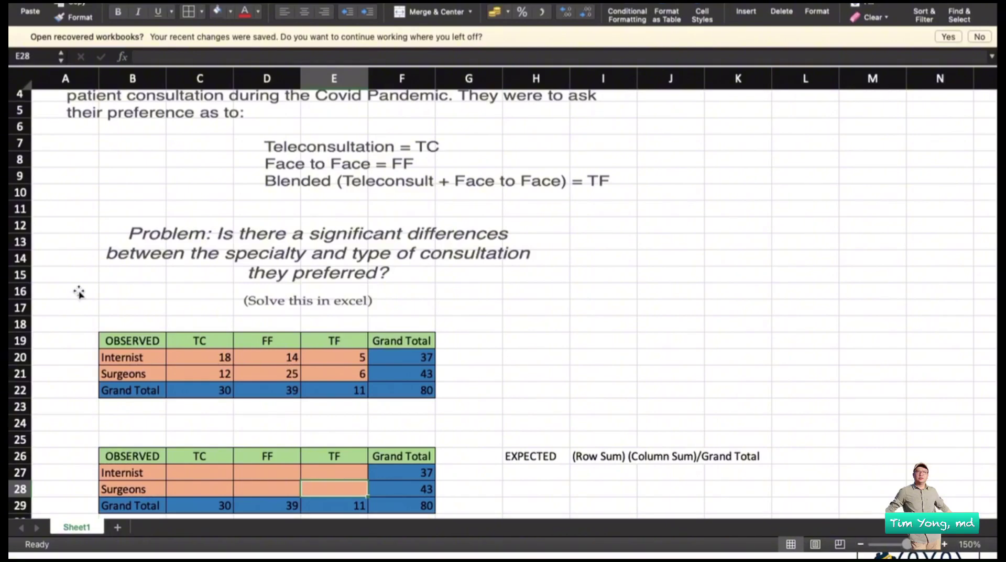
scroll(78, 294, "down", 1)
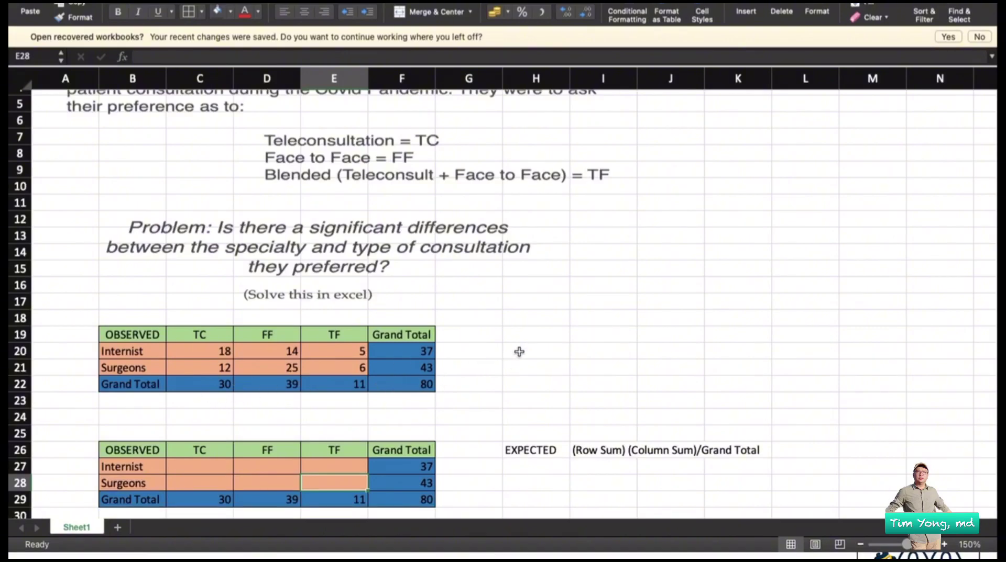
scroll(516, 351, "down", 3)
scroll(519, 349, "down", 5)
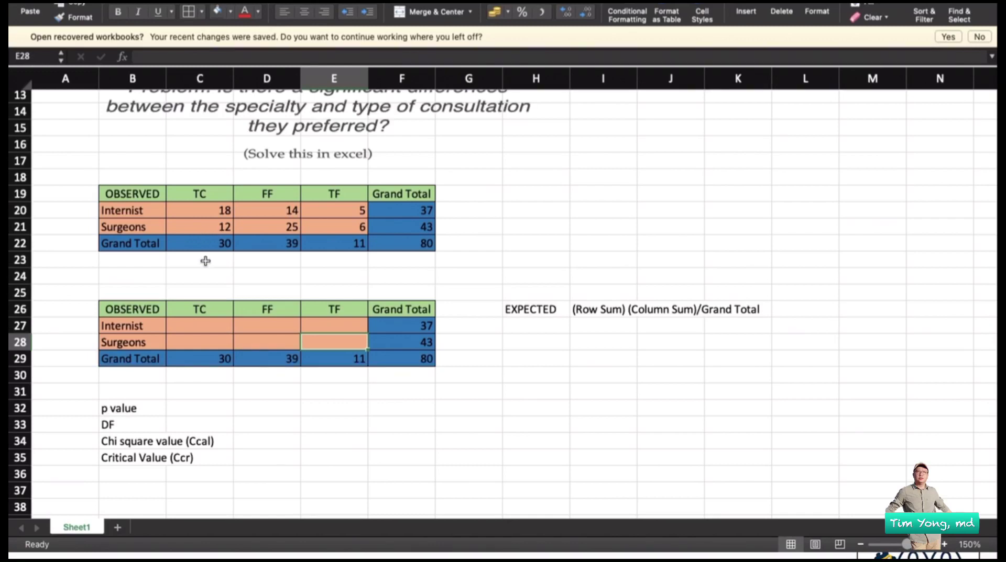
left_click(149, 308)
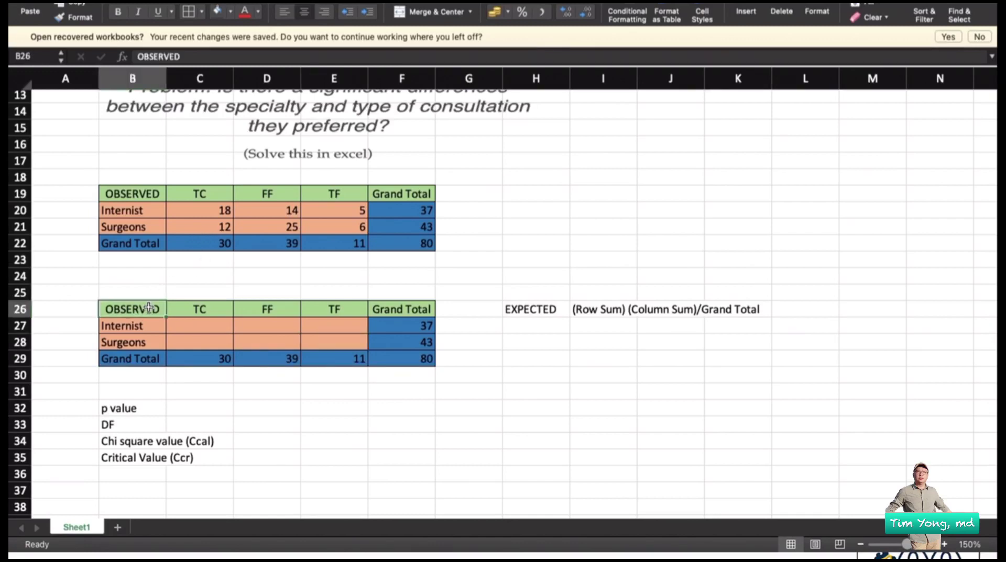
type("EX")
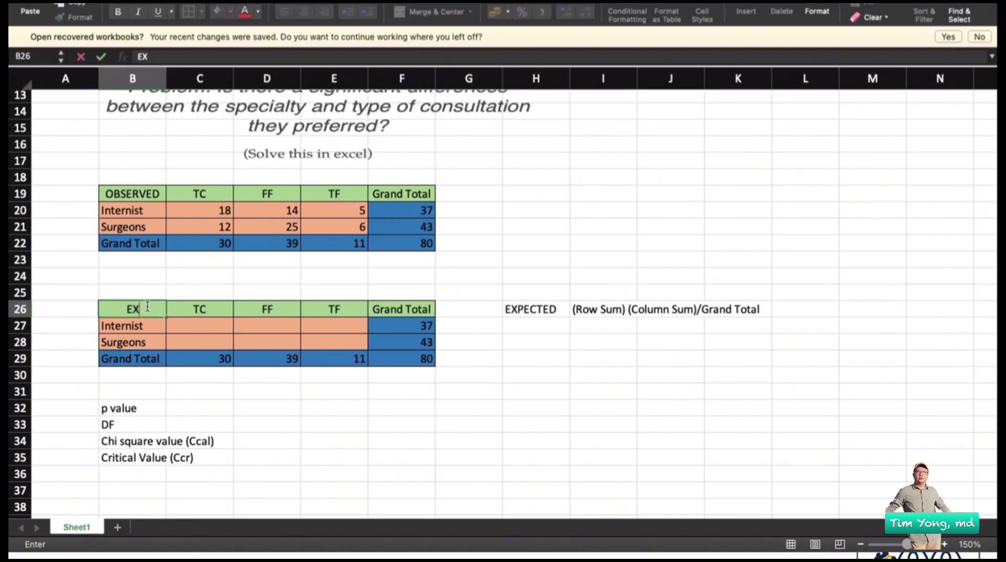
type("PECTED")
left_click(287, 392)
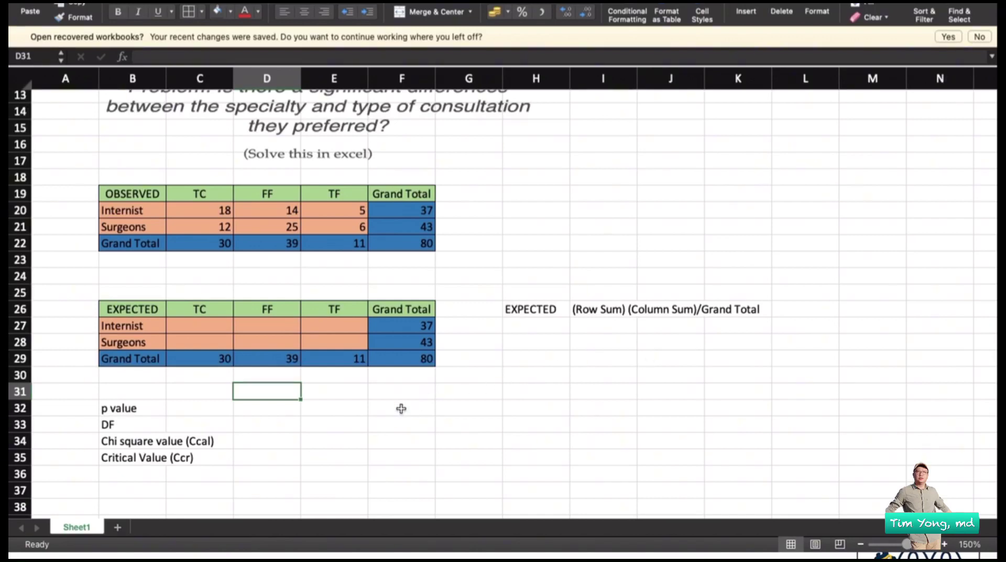
Calculate the expected TC count for Internist in C27 with the formula =(F27*C29)/F29.
left_click(192, 325)
type("=(")
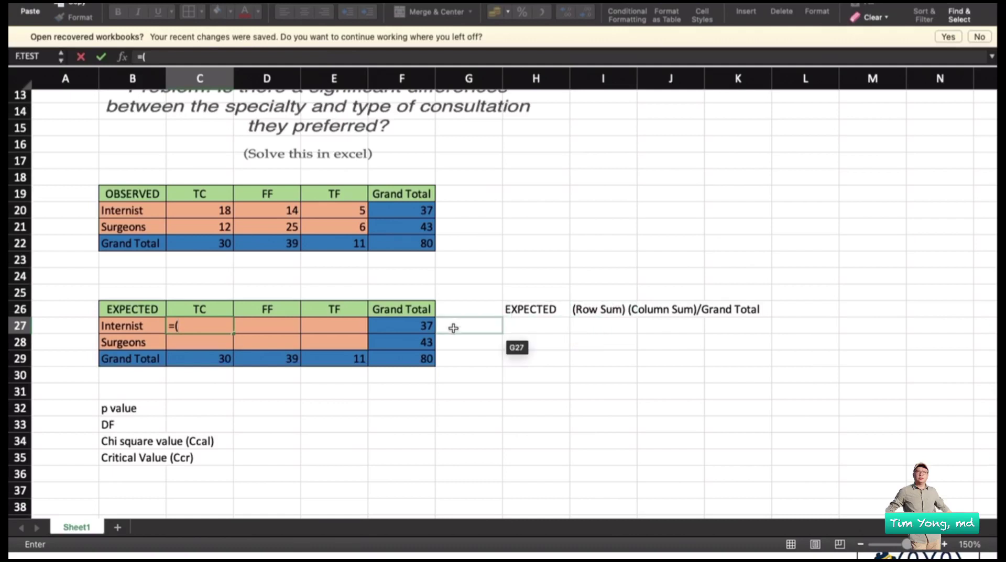
left_click(415, 327)
type(")")
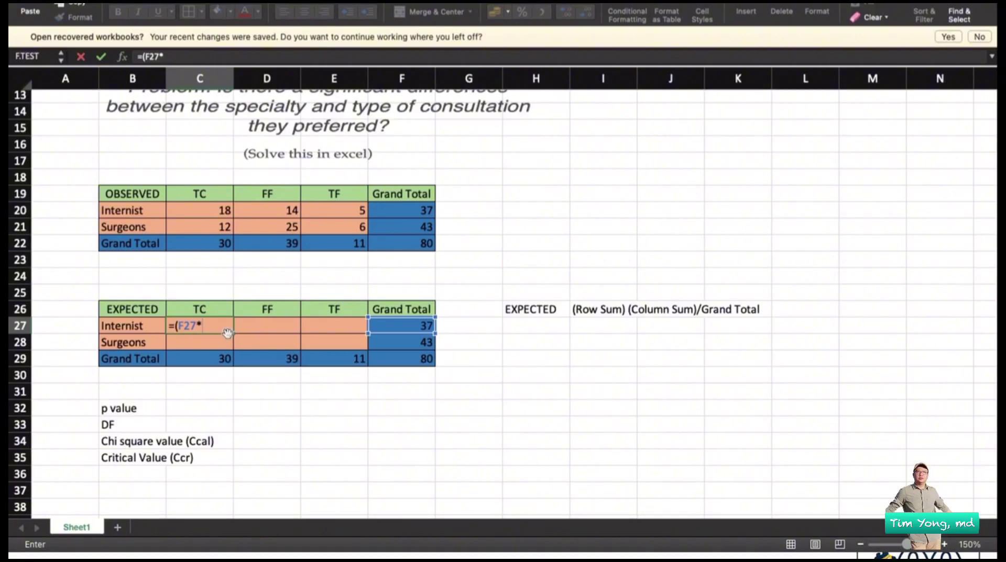
left_click(212, 360)
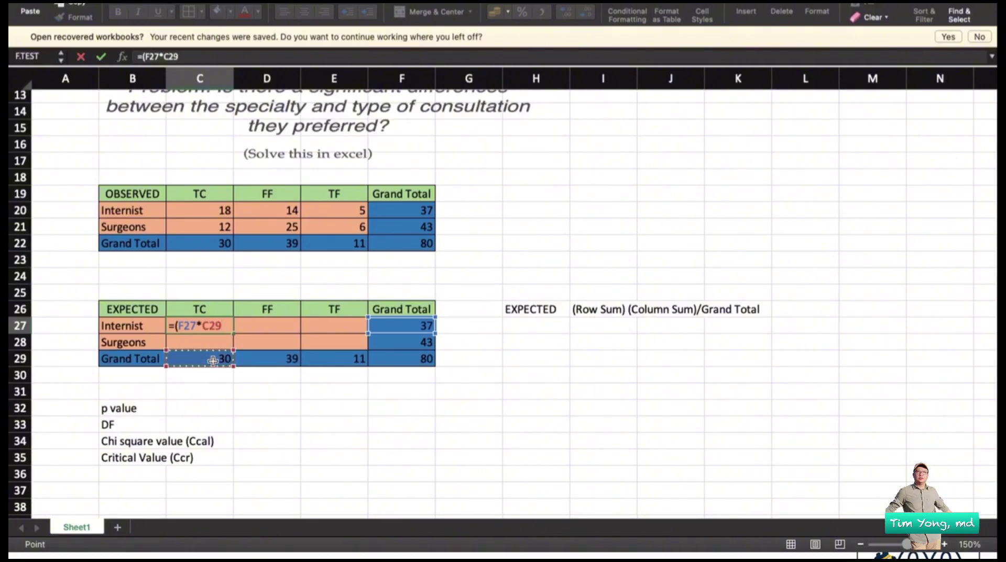
type(")/")
left_click(426, 361)
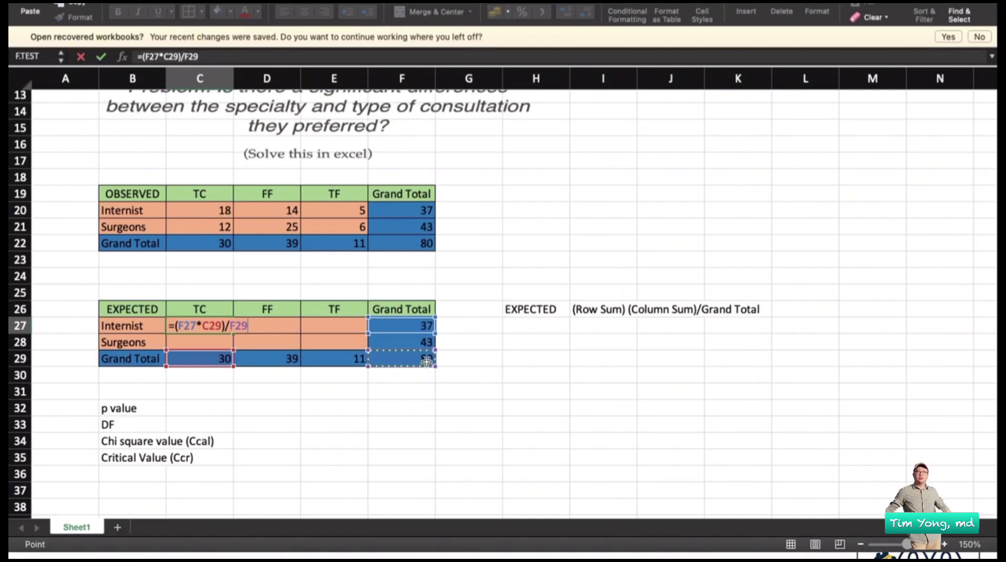
key("Return")
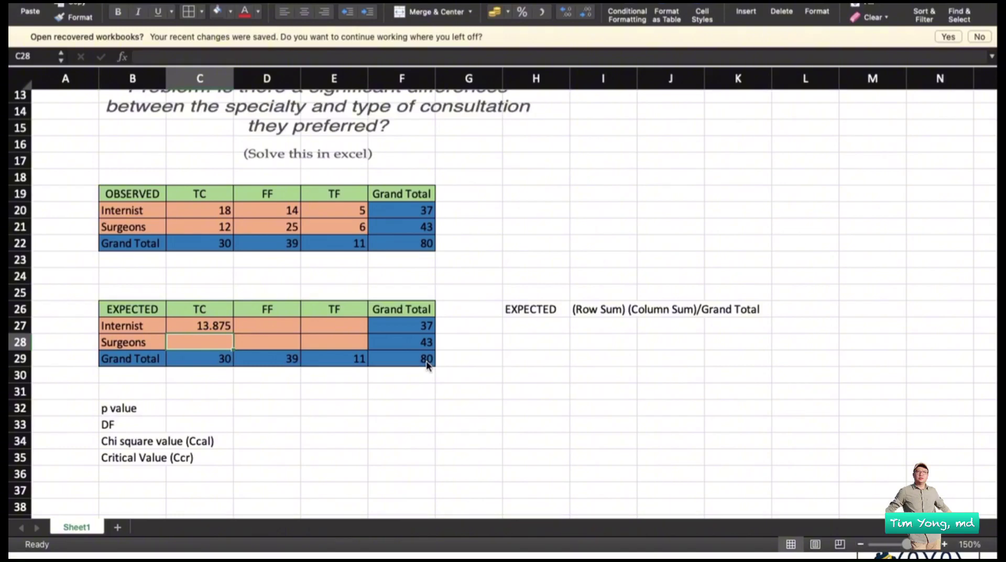
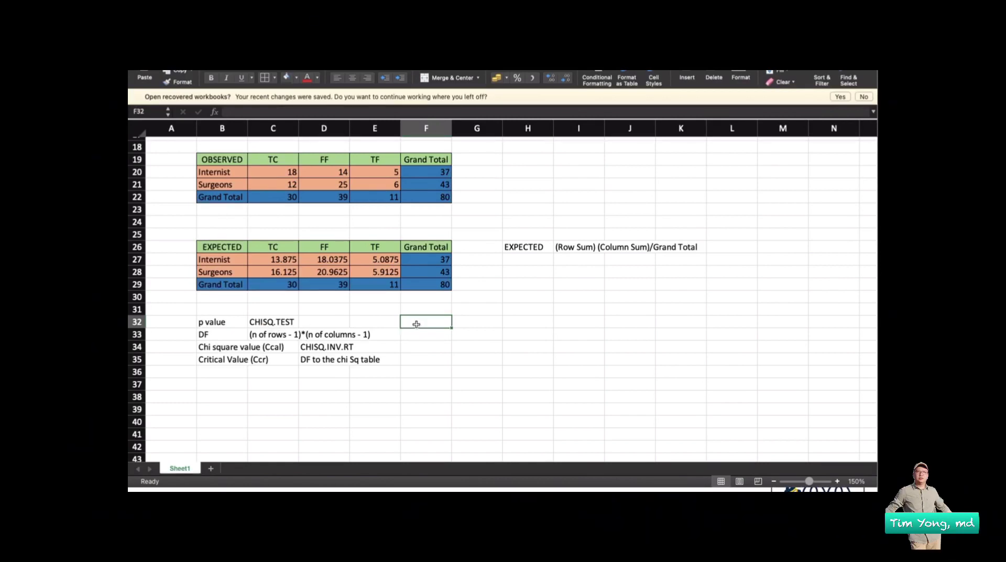
Calculate the p value in F32 with CHISQ.TEST, using C20:E21 as the actual range and C27:E28 as the expected range.
type("=")
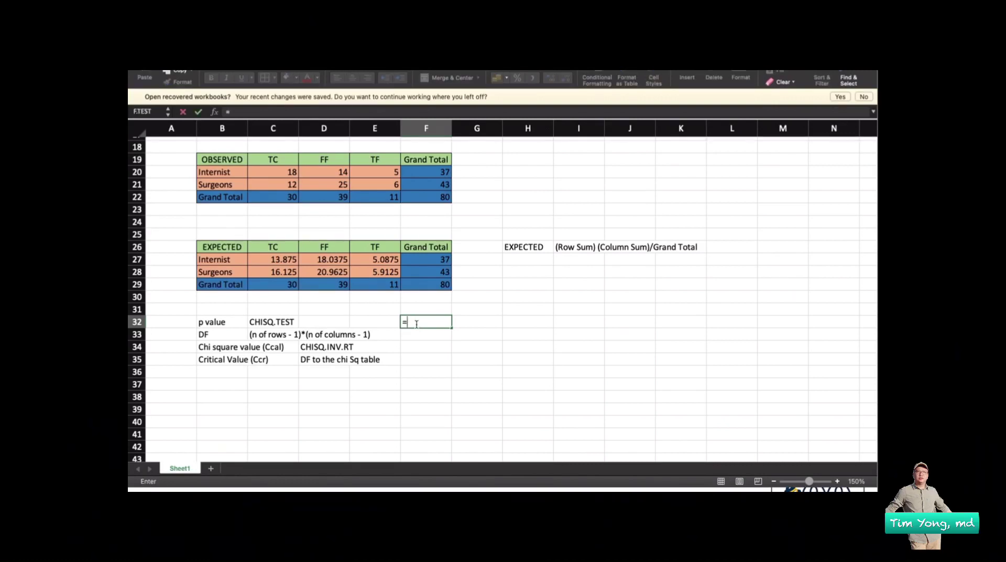
type("Ch")
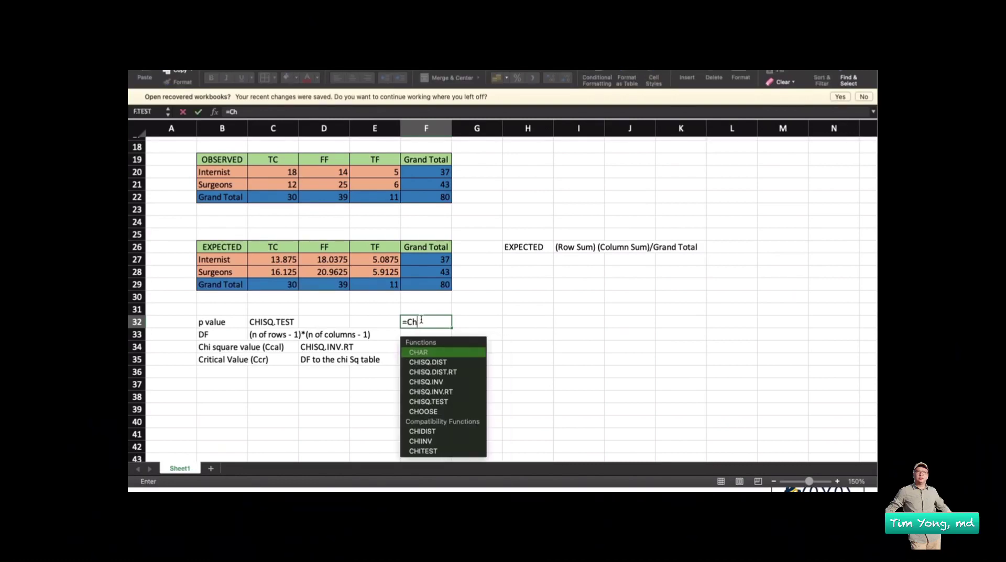
double_click(435, 407)
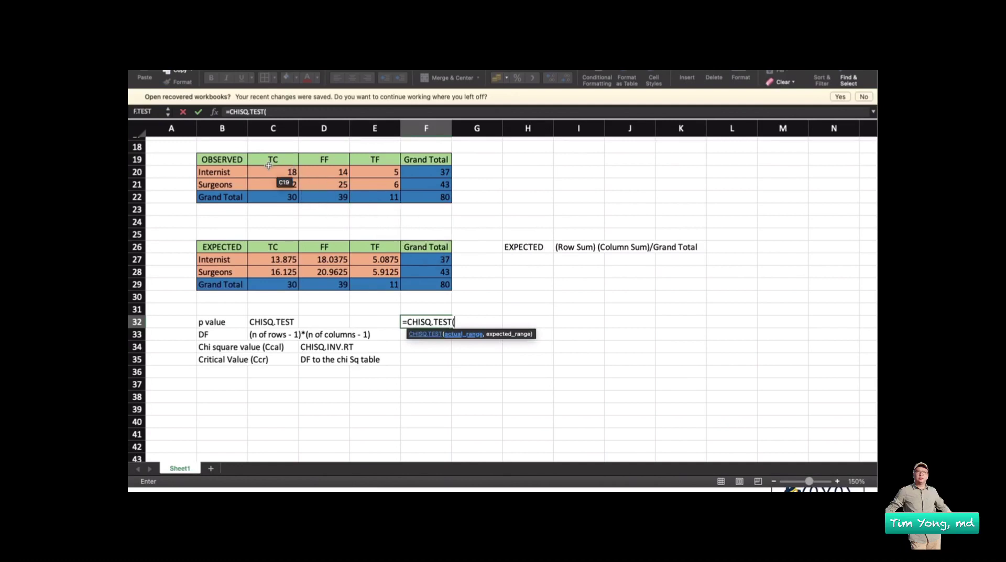
left_click_drag(259, 172, 368, 181)
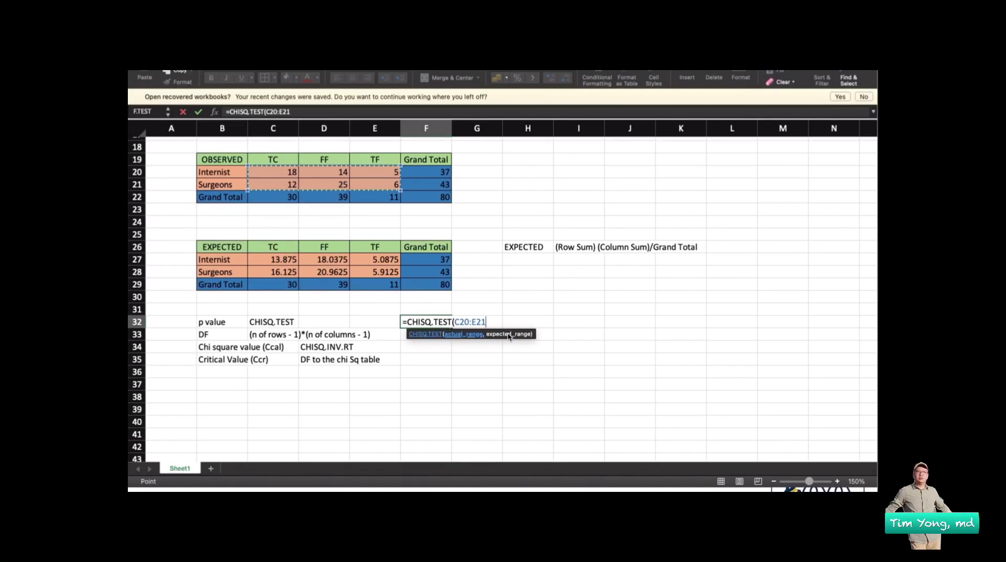
type(",")
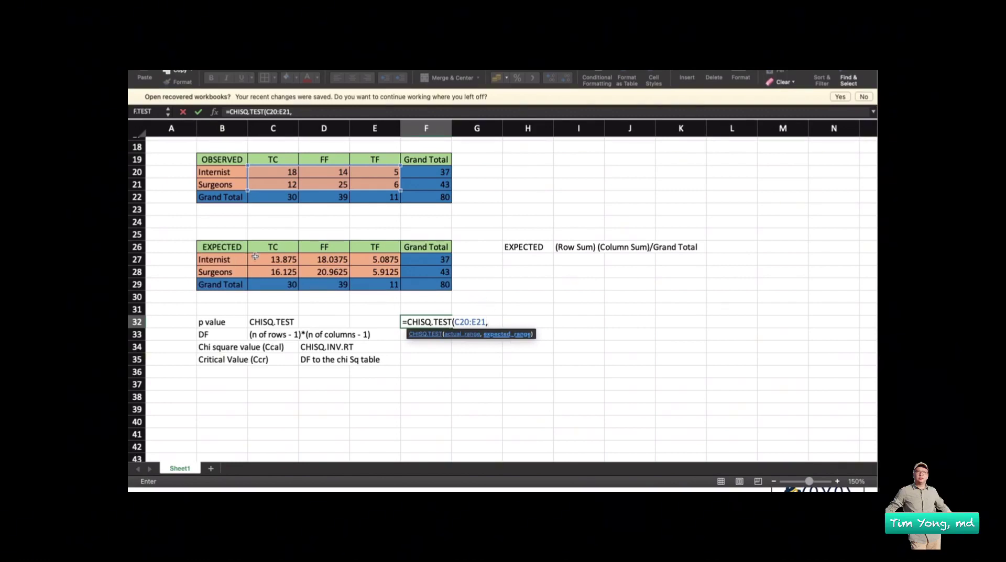
left_click_drag(254, 256, 354, 267)
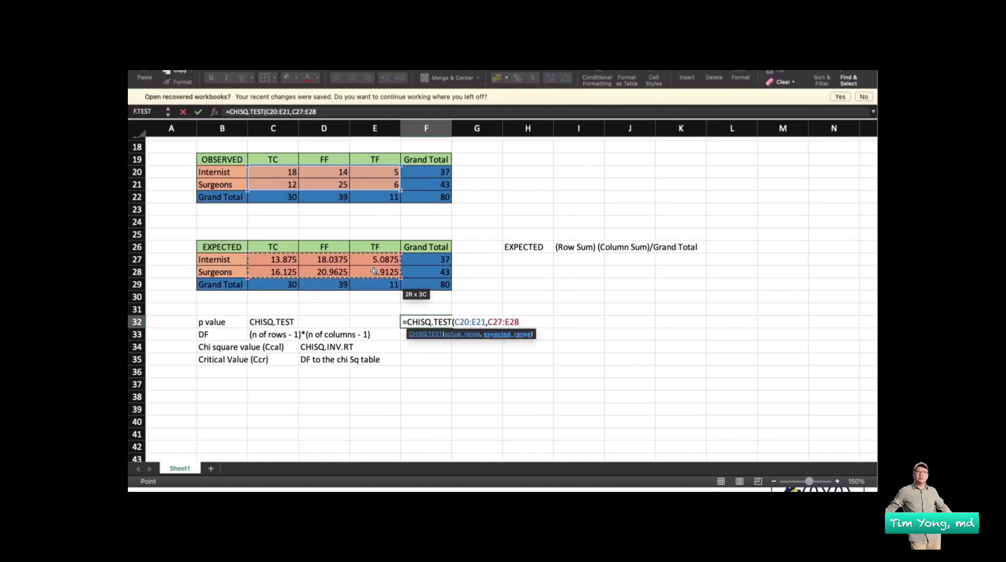
key("Return")
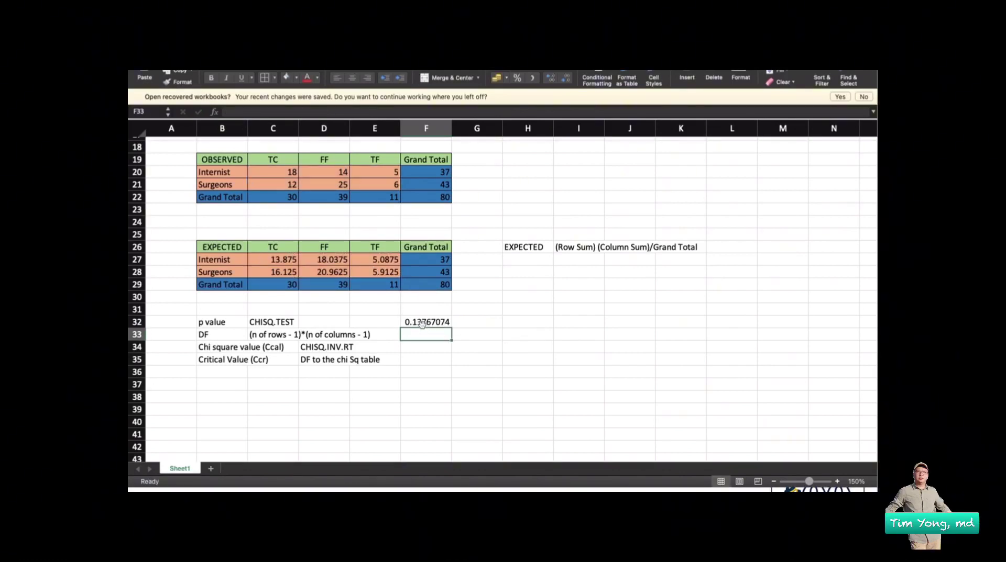
left_click(512, 308)
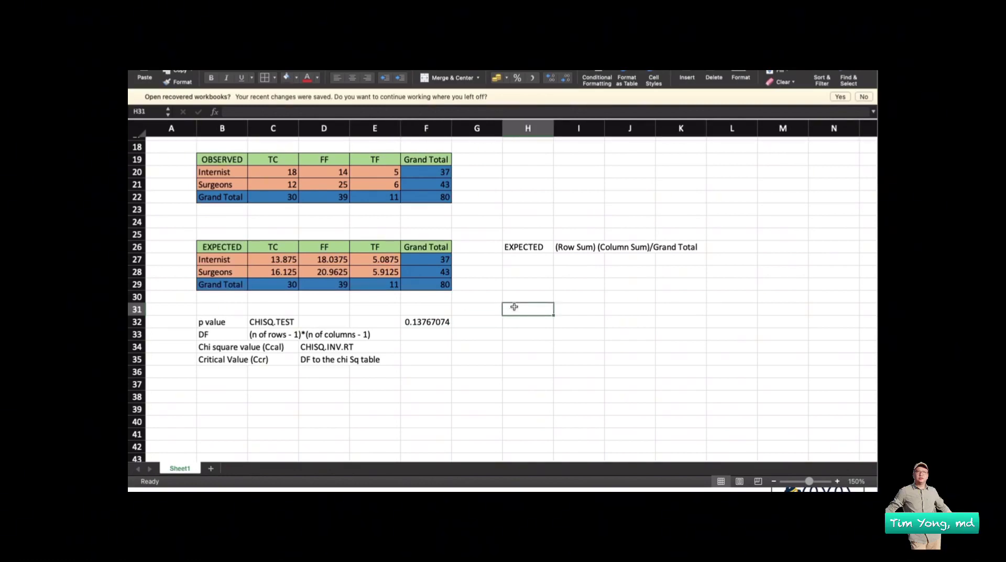
type("P")
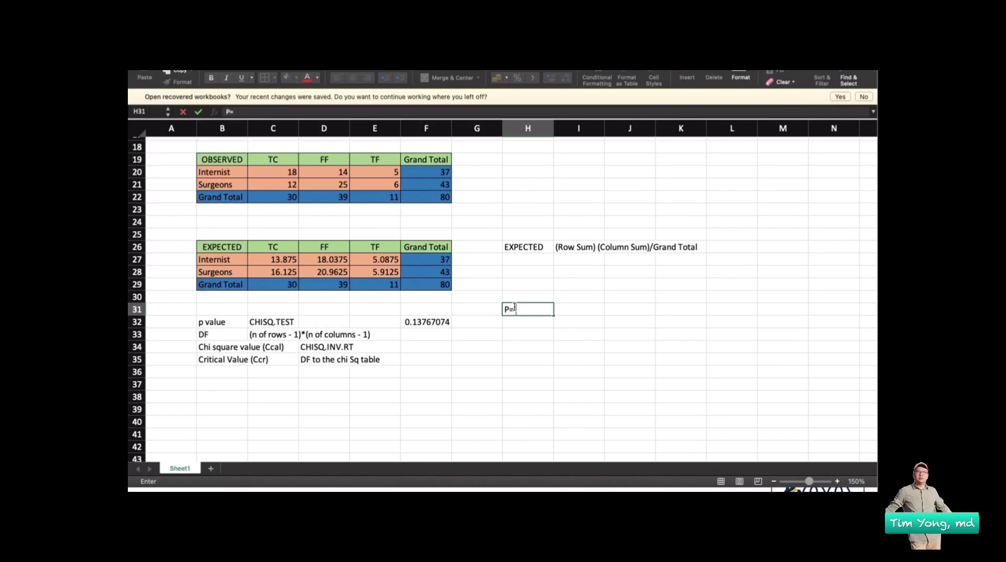
type("=.05")
left_click(582, 320)
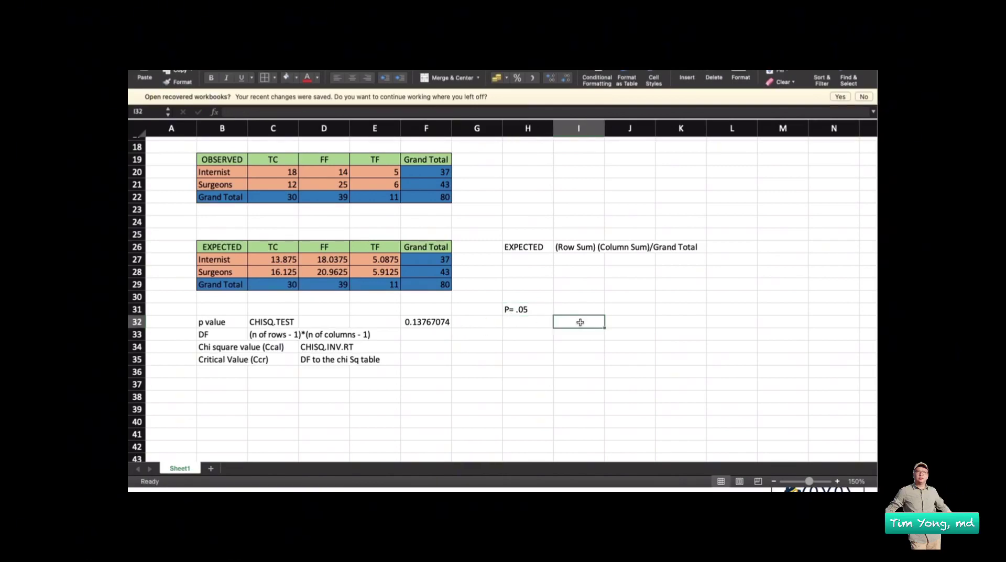
left_click(519, 309)
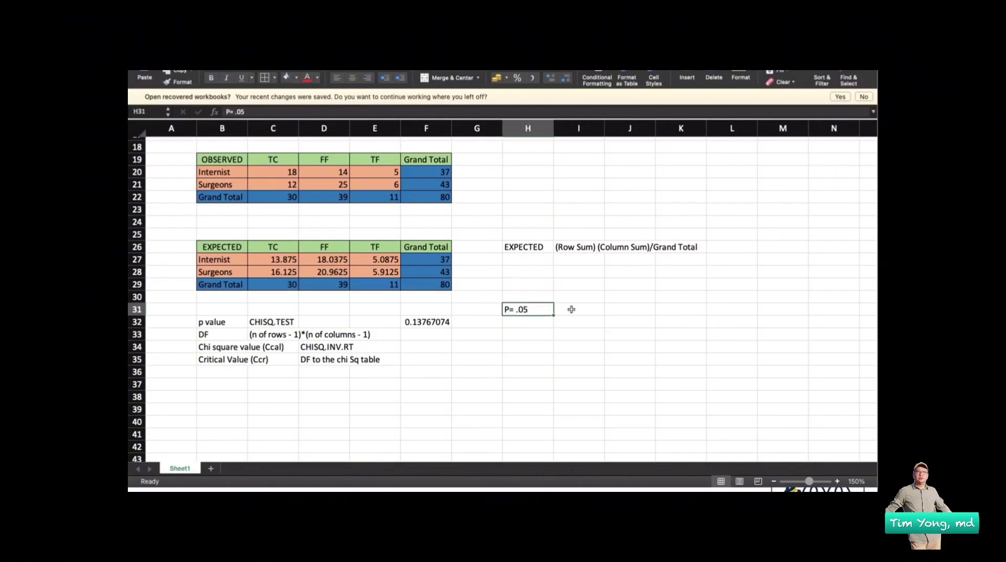
key("Delete")
left_click(516, 323)
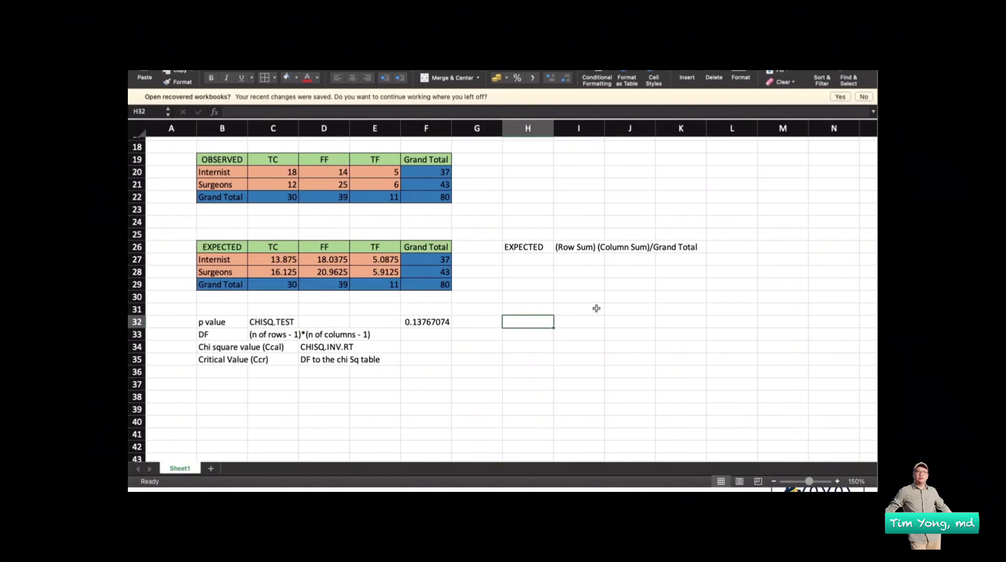
Enter 0.05 in G32 beside the p value and label it Significance Level in G31.
left_click(477, 322)
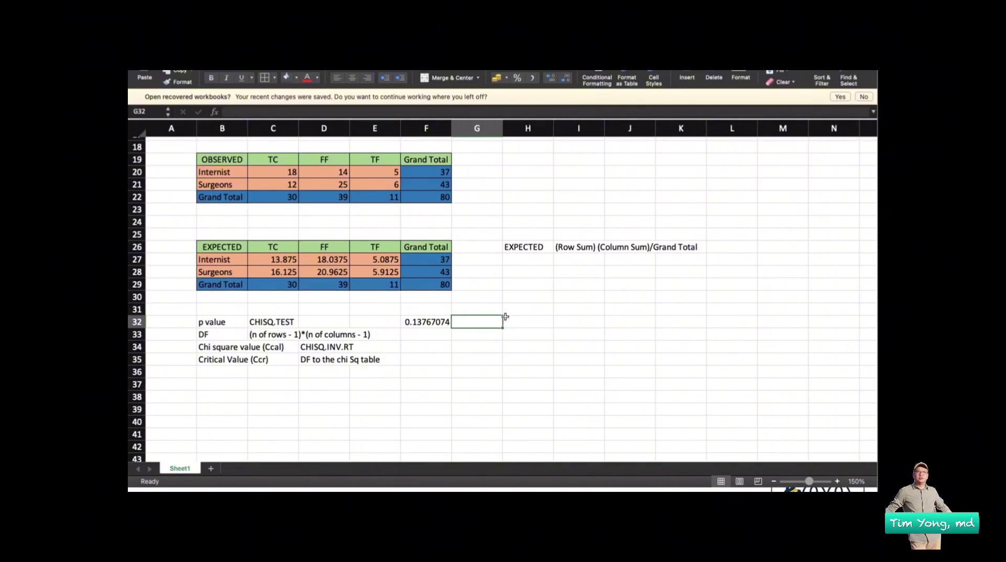
type(".0")
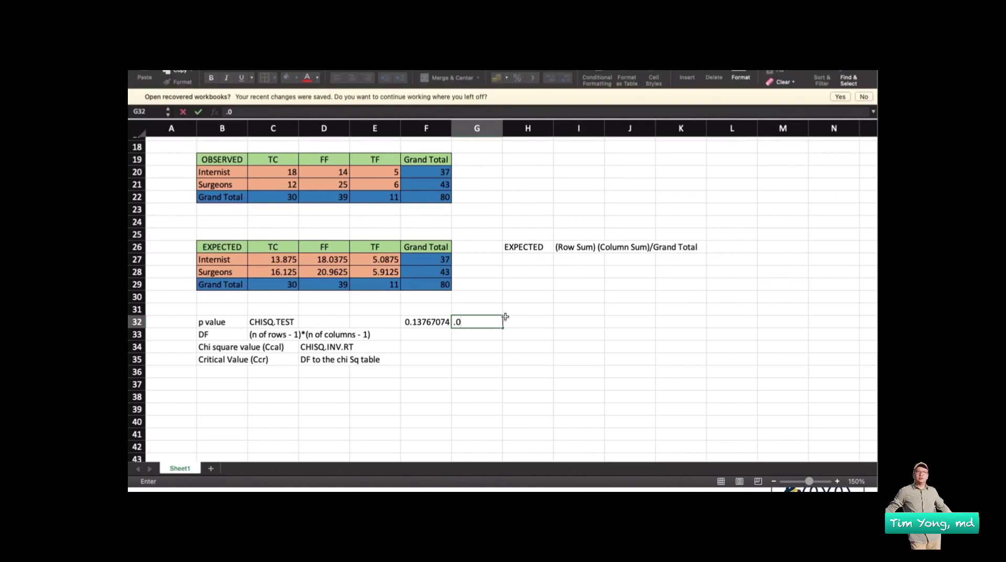
type("5")
left_click(464, 308)
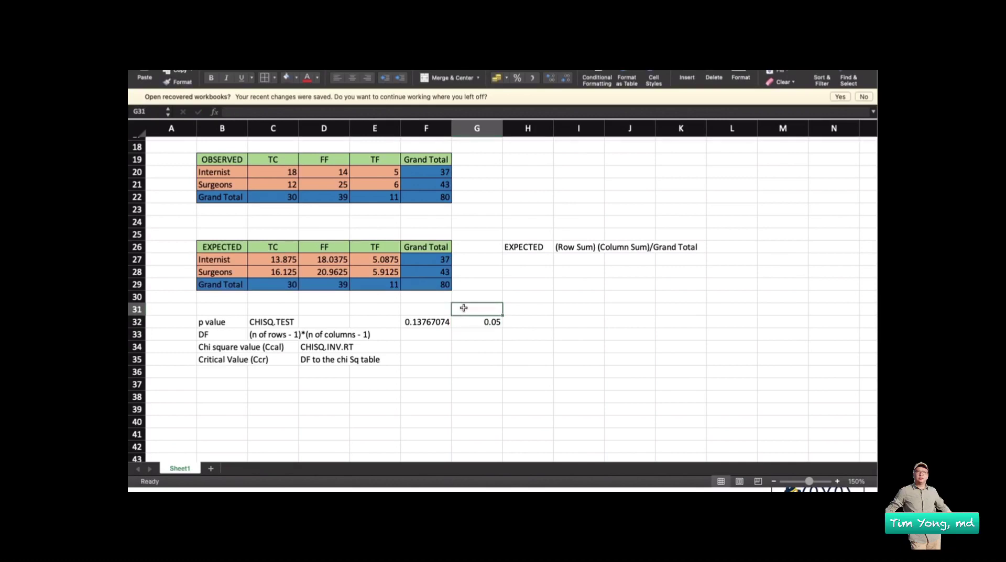
type("significanc")
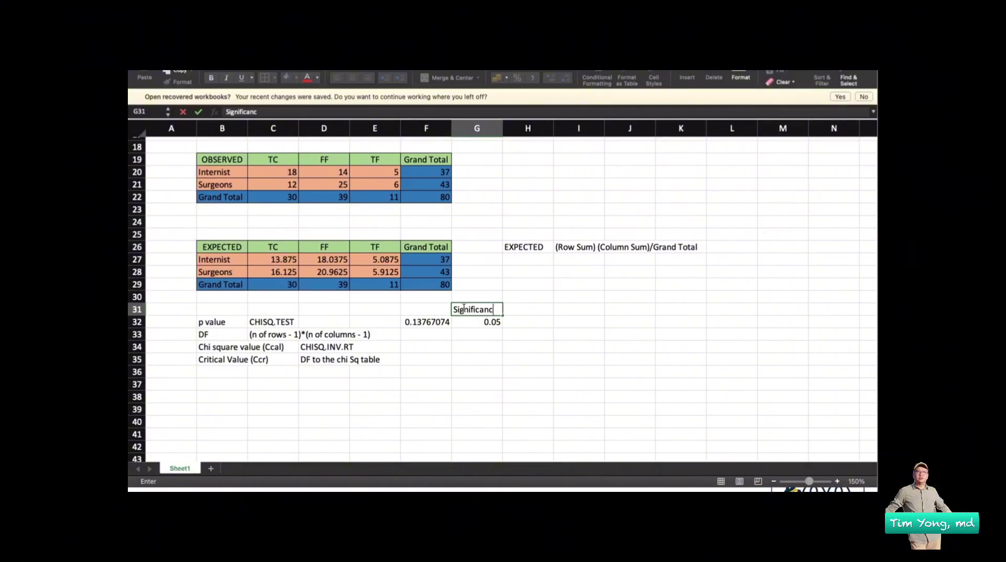
type("e")
left_click(575, 322)
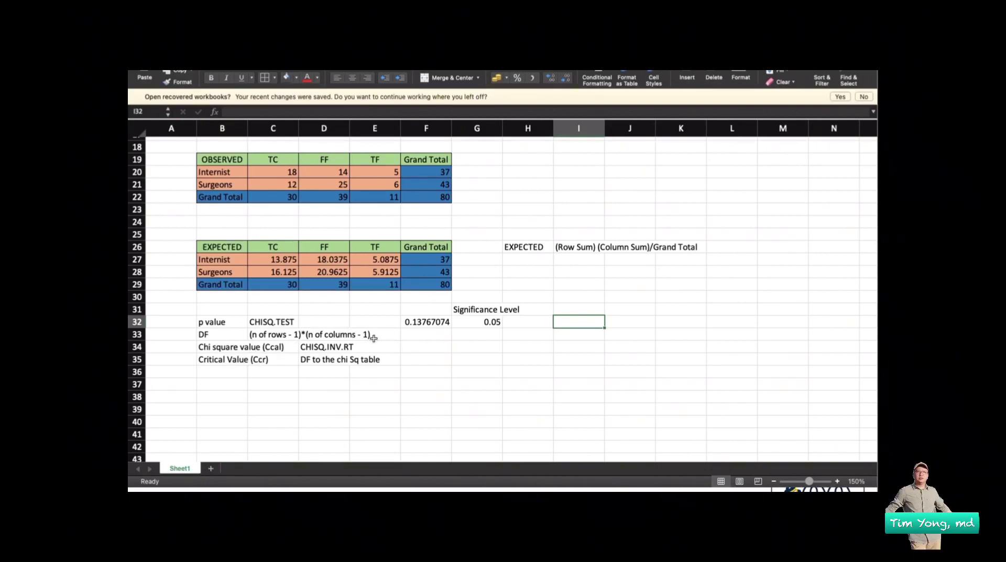
Calculate the degrees of freedom in F33 with the formula =(2-1)*(3-1).
left_click(416, 338)
type("=(2-1)*(")
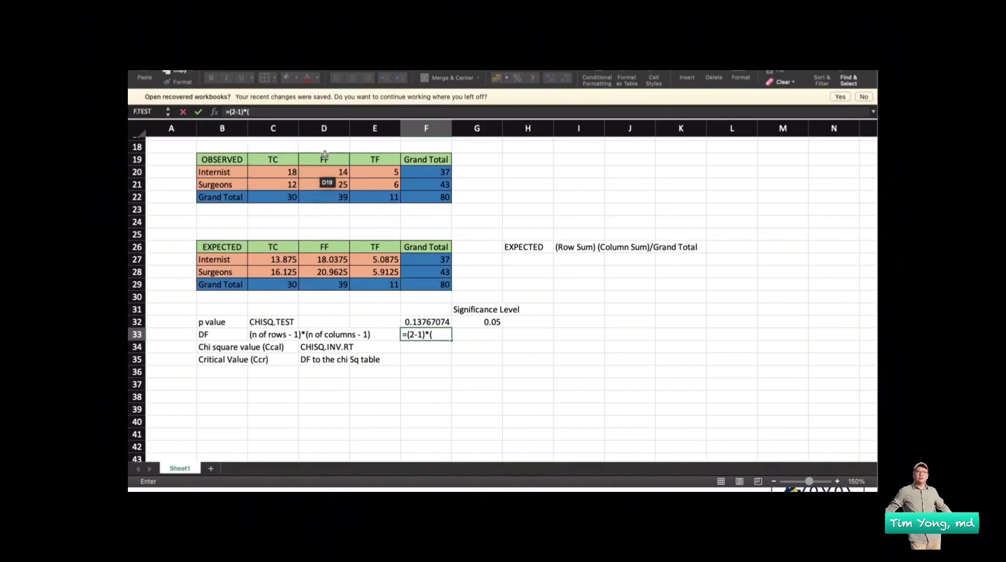
type("3-1")
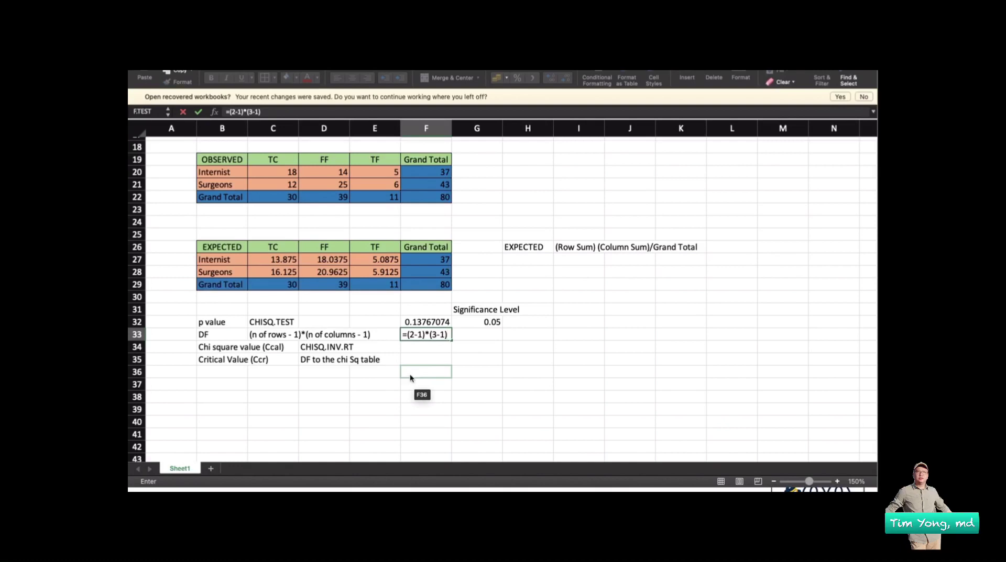
key("Return")
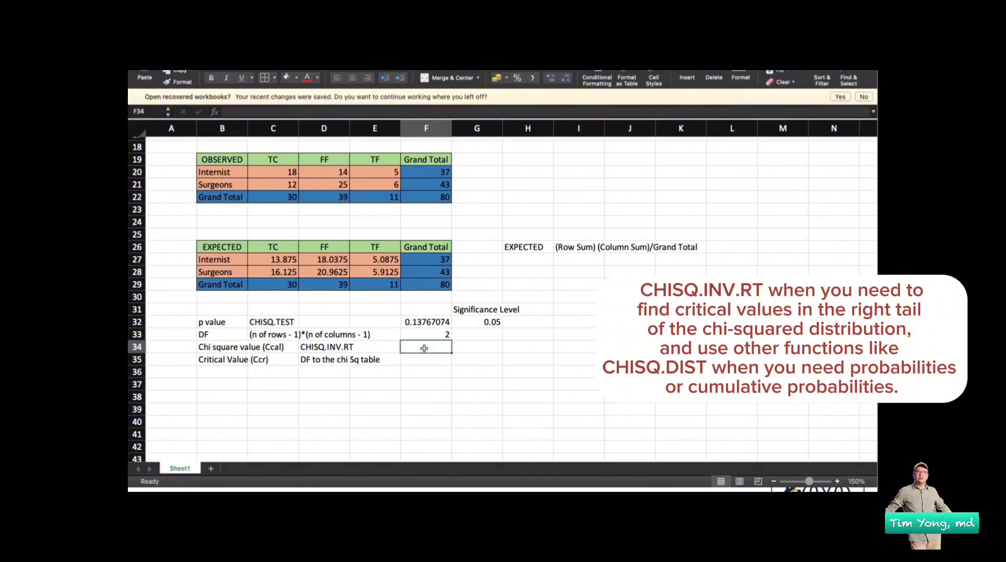
Calculate the chi-square value in F34 with CHISQ.INV.RT, using F32 as the probability and F33 as the degrees of freedom.
type("=")
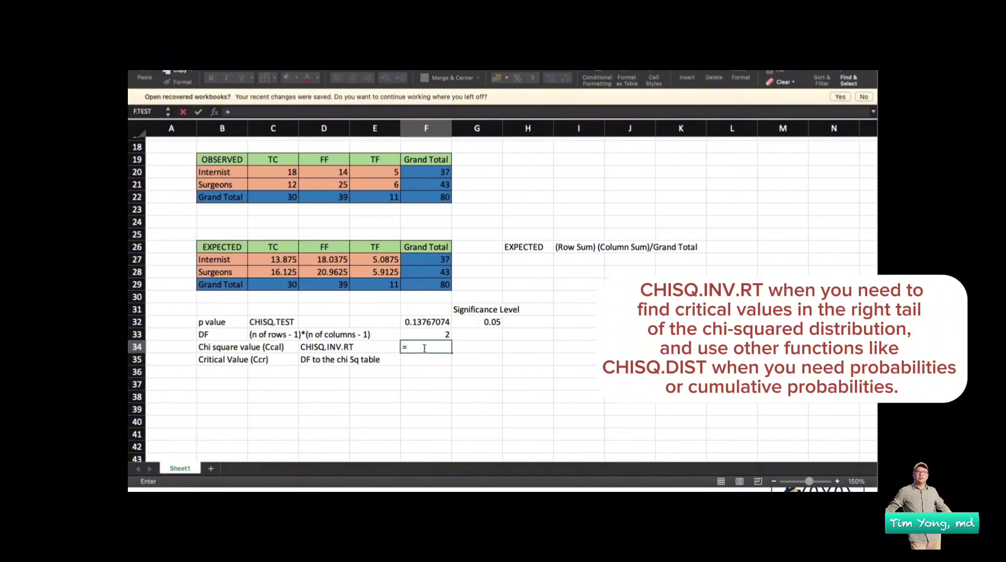
type("Ch")
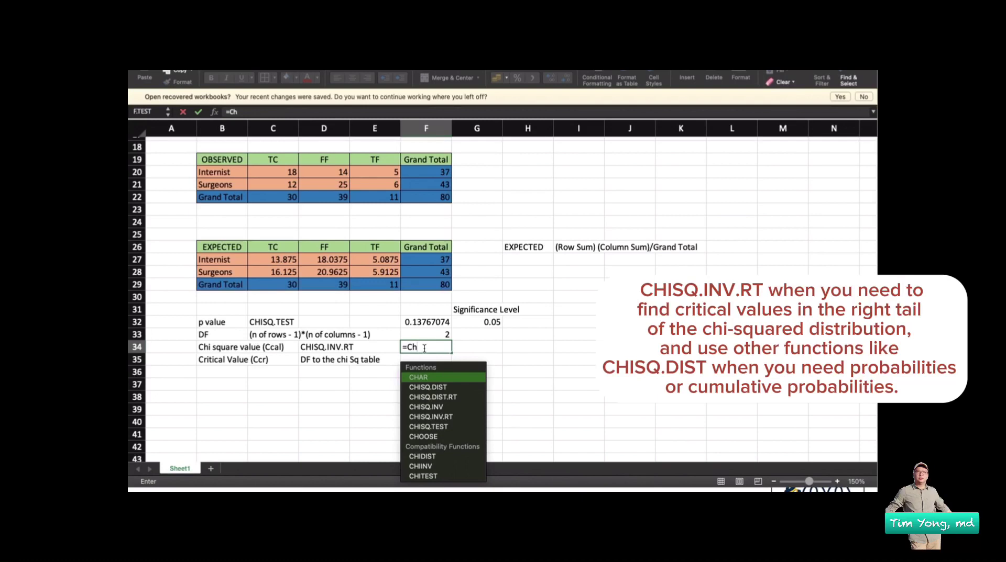
type("i")
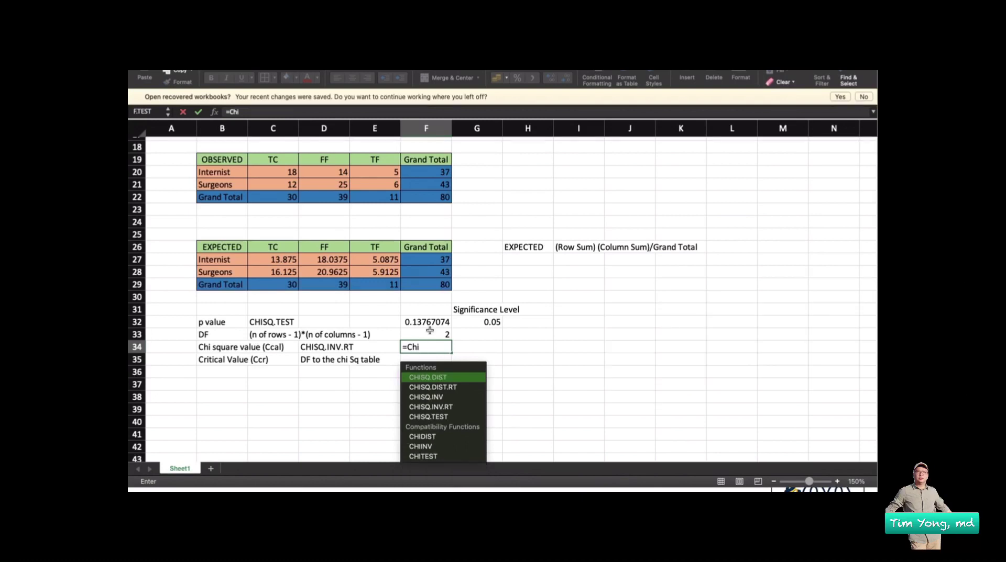
double_click(438, 409)
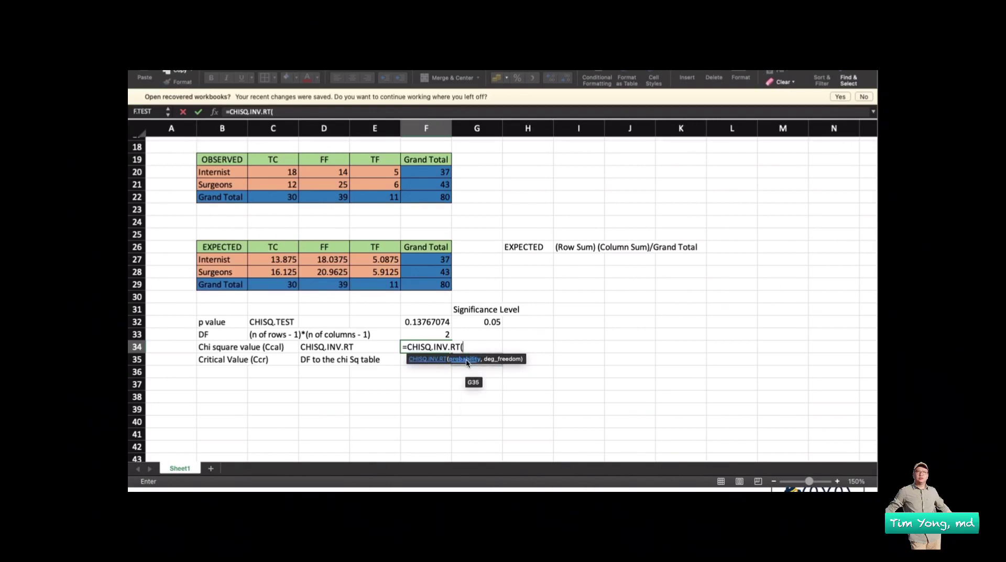
left_click(420, 322)
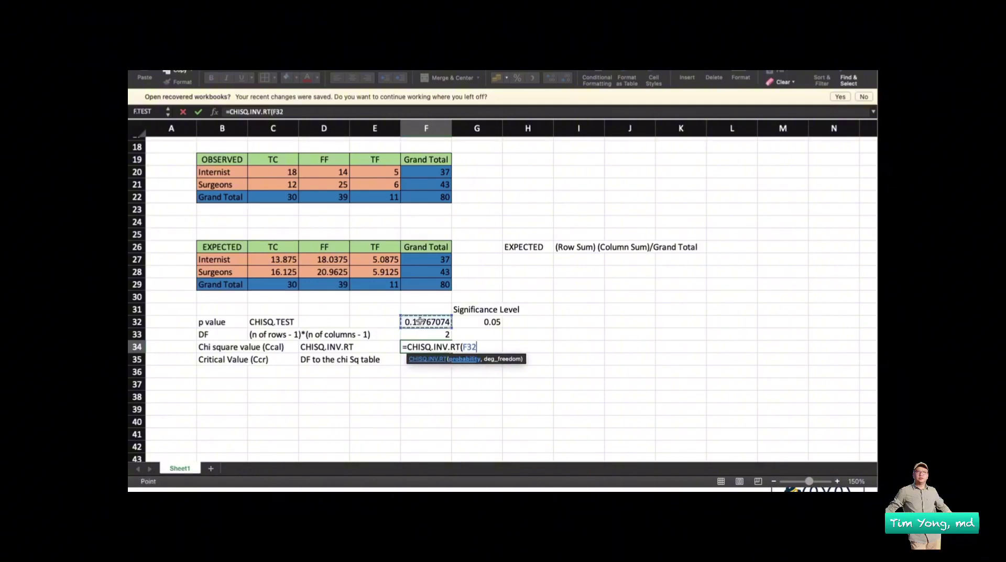
type(",")
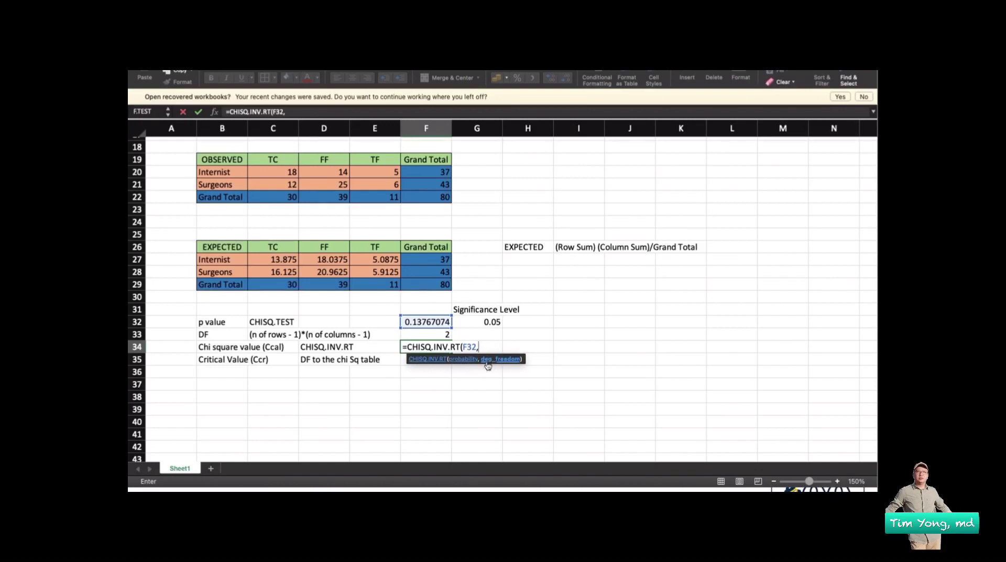
left_click(438, 336)
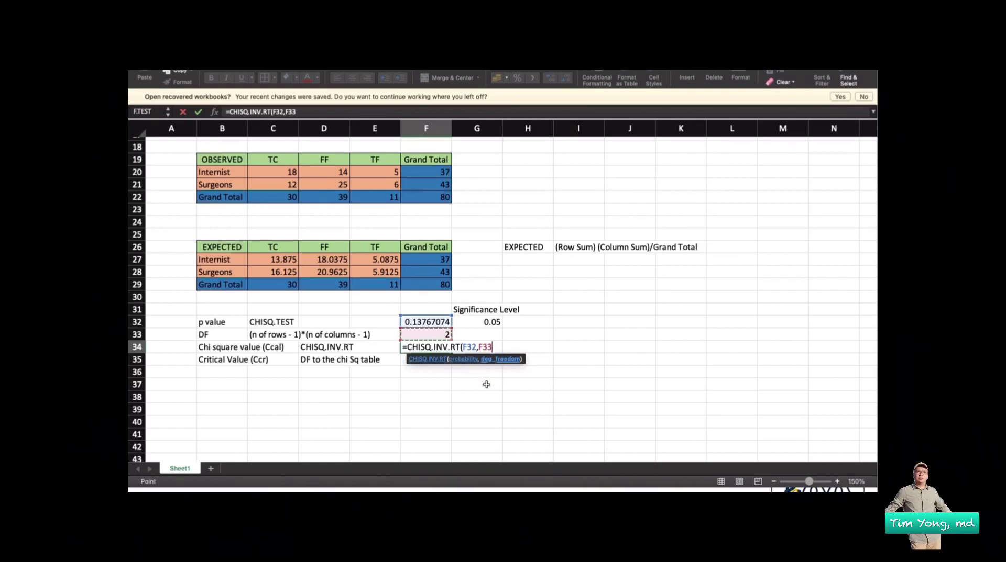
key("Return")
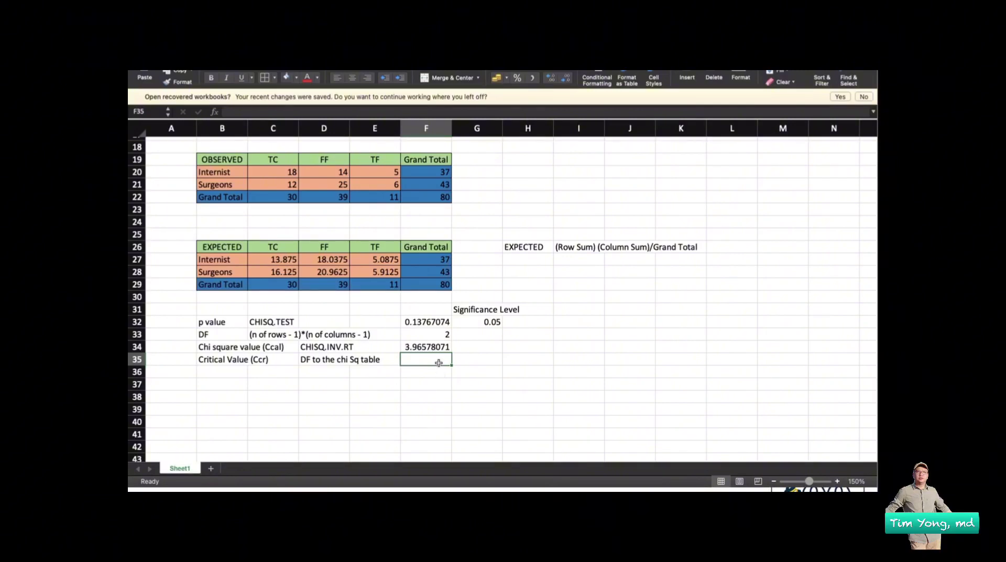
Enter the critical value 5.99 in F35.
type("5")
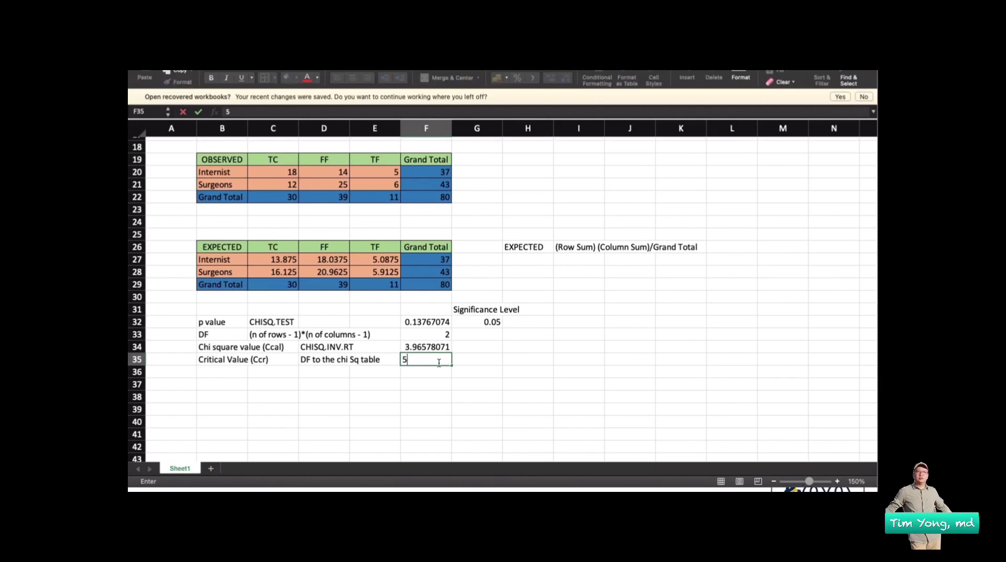
type(".99")
left_click(465, 386)
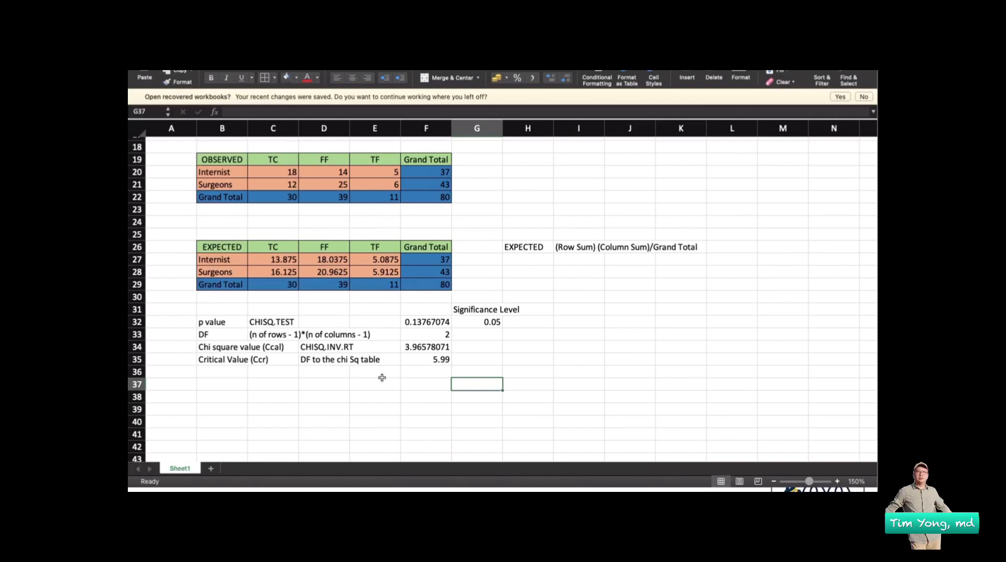
Write in B37 "conclussion: No significant difference between the expected and the observed.".
left_click(240, 387)
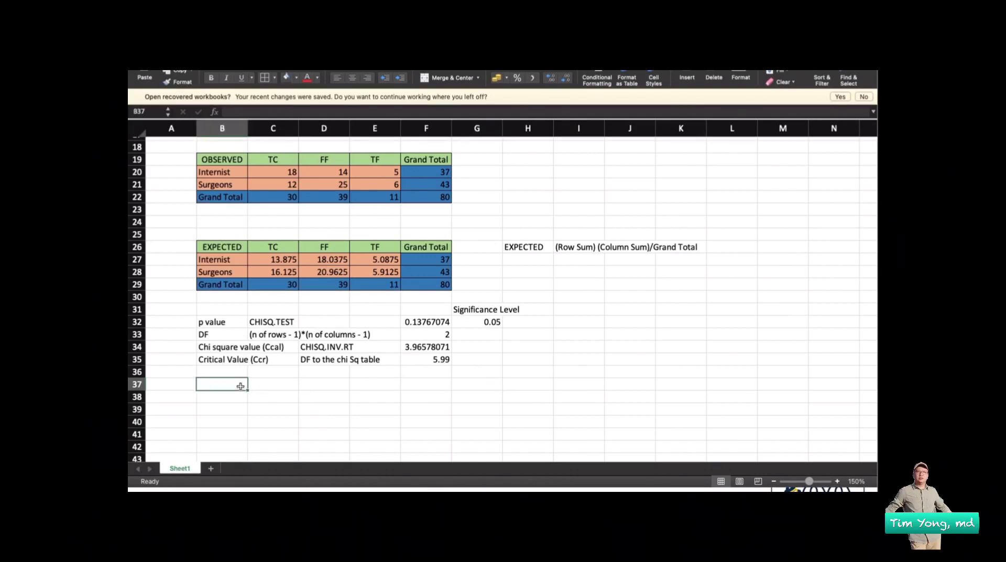
type("con")
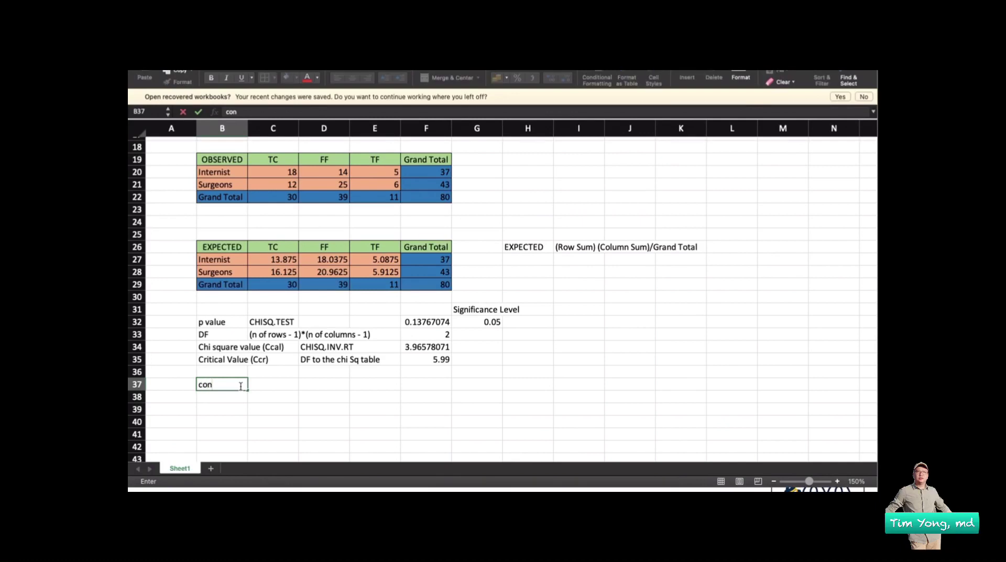
type("clussion:")
type("No sig")
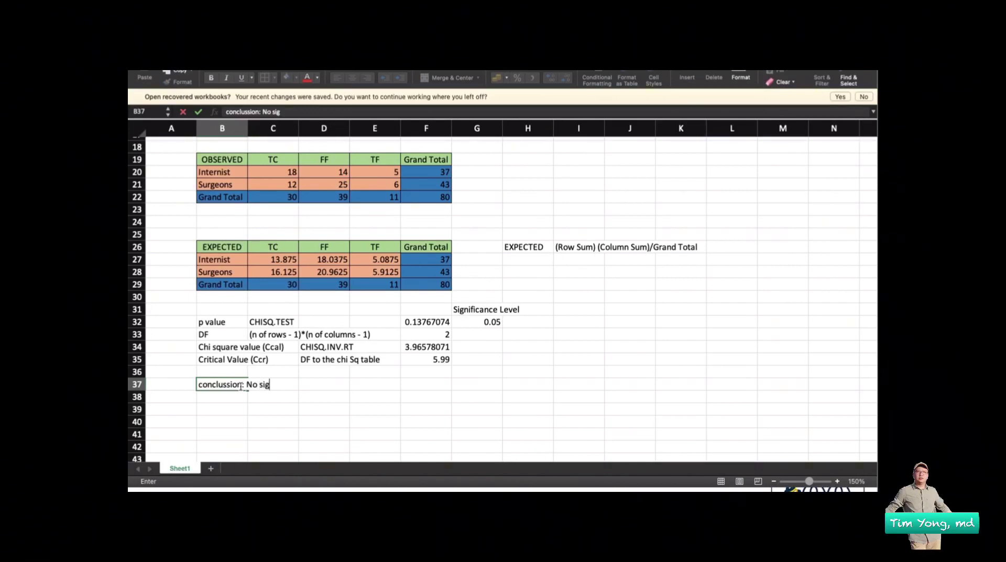
type("nificant difference betw")
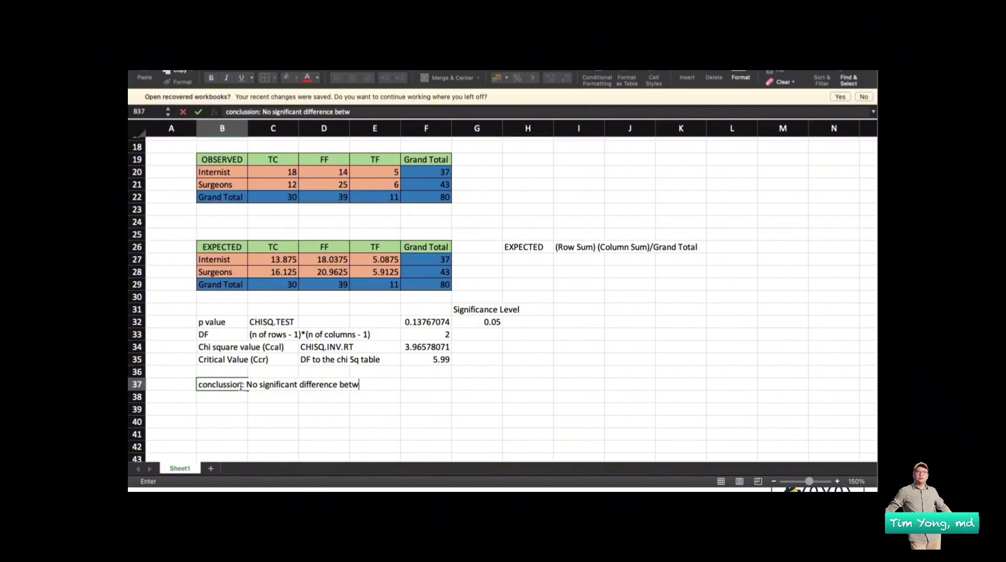
type("een the expected")
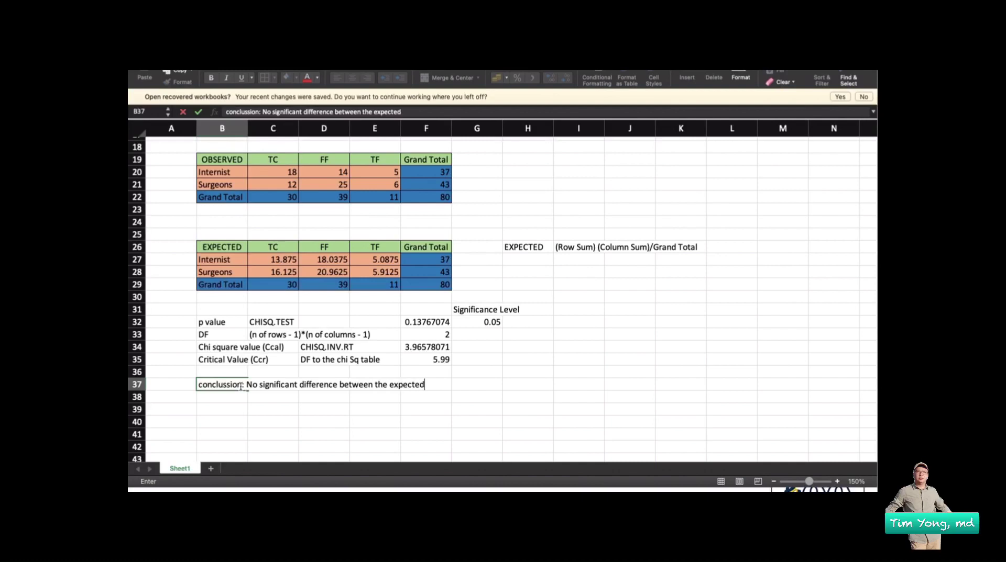
type(" and the obser")
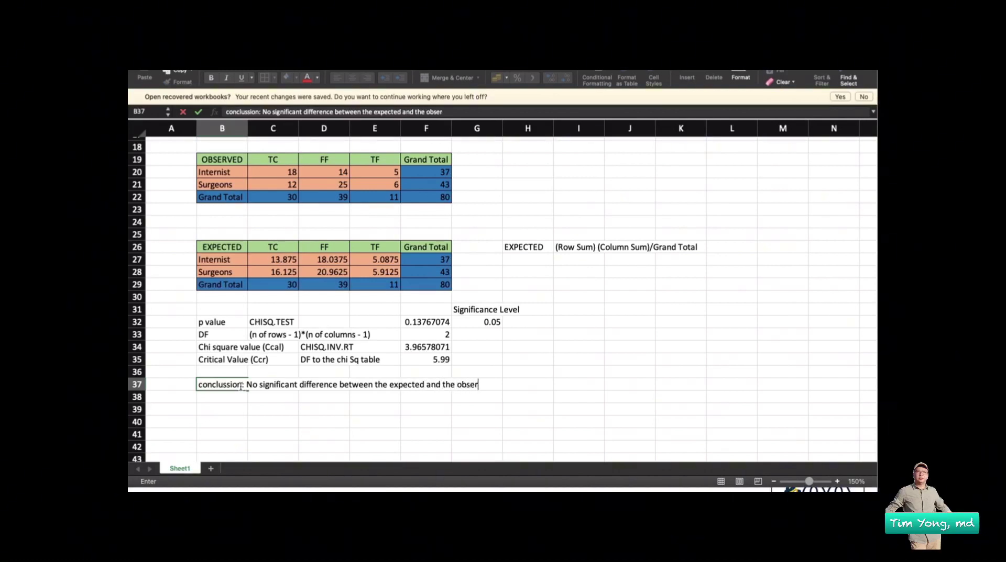
type("ved.")
scroll(435, 289, "up", 2)
scroll(435, 290, "up", 3)
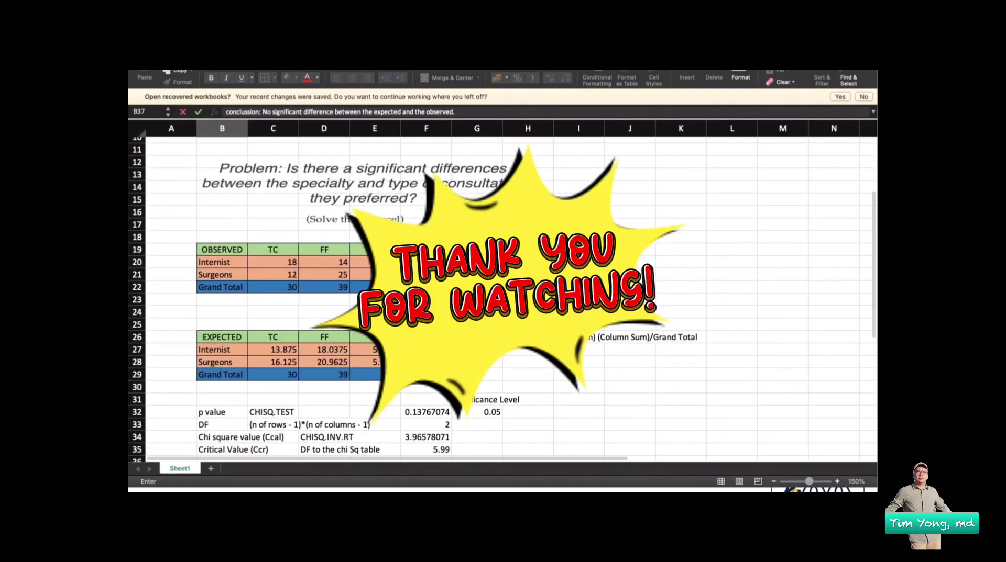